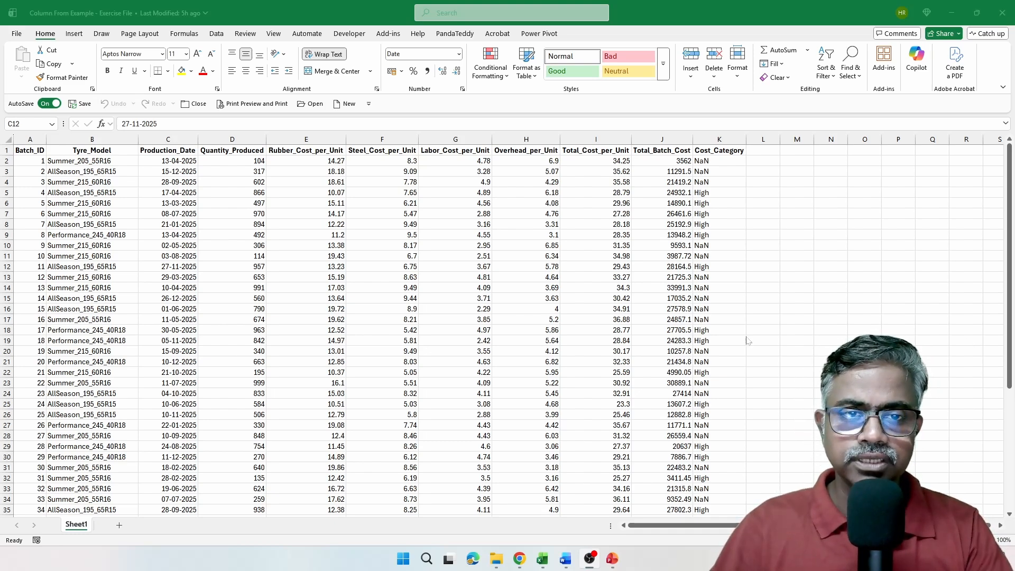
- Switch to the blank workbook Book1 and launch the Power Query Editor
{"action": "key", "text": "alt+Tab"}
{"action": "left_click", "coordinate": [199, 108]}
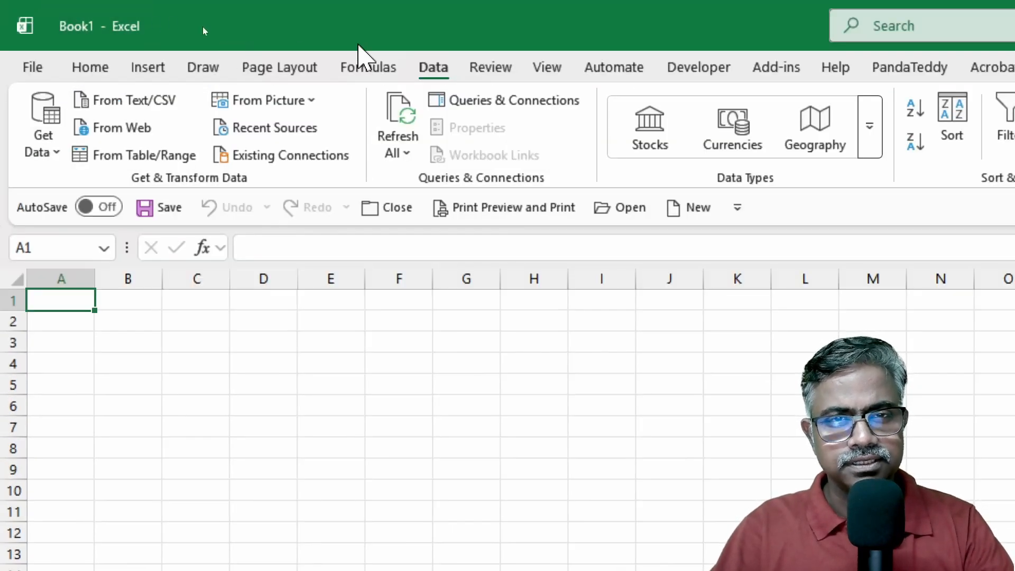
{"action": "left_click", "coordinate": [44, 139]}
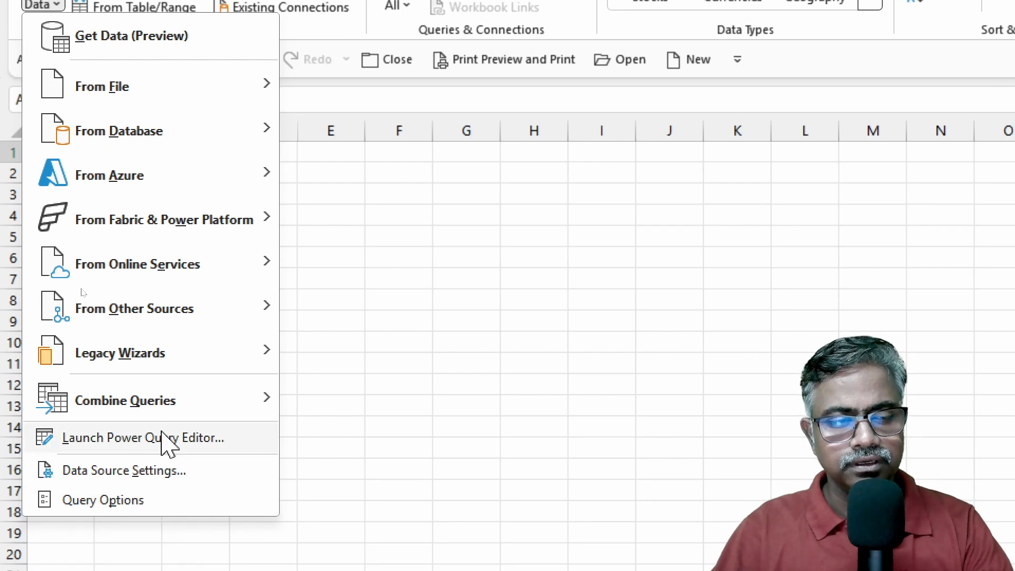
{"action": "left_click", "coordinate": [168, 443]}
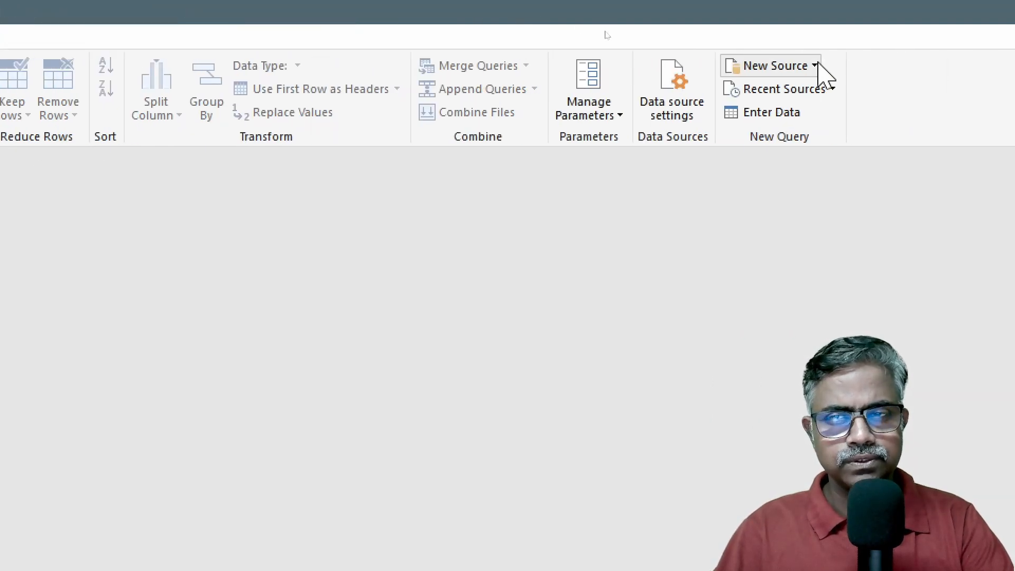
- Import Sheet1 of the Excel workbook Column From Example - Exercise File as a new query source
{"action": "left_click", "coordinate": [817, 65]}
{"action": "mouse_move", "coordinate": [861, 100]}
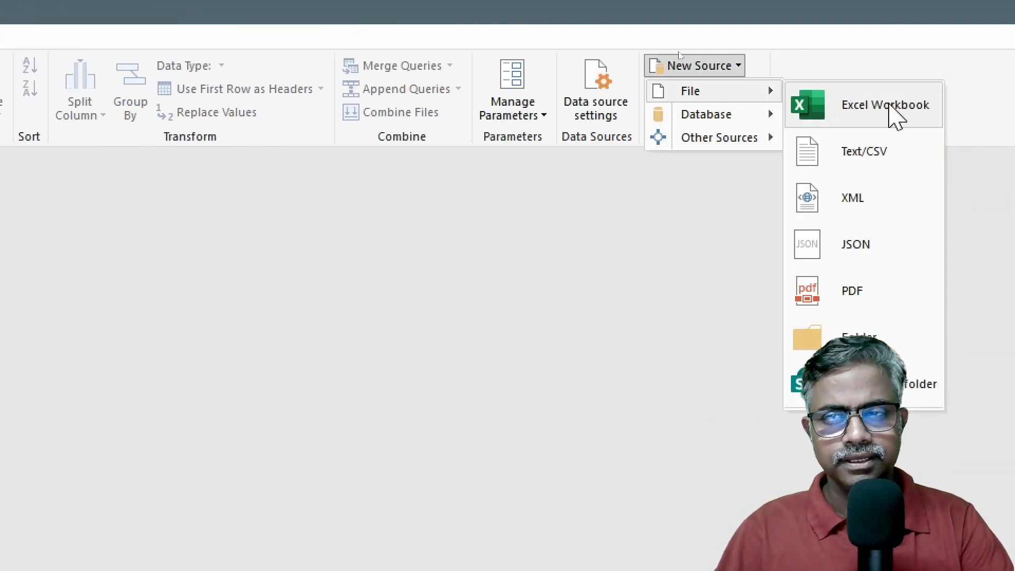
{"action": "left_click", "coordinate": [946, 114]}
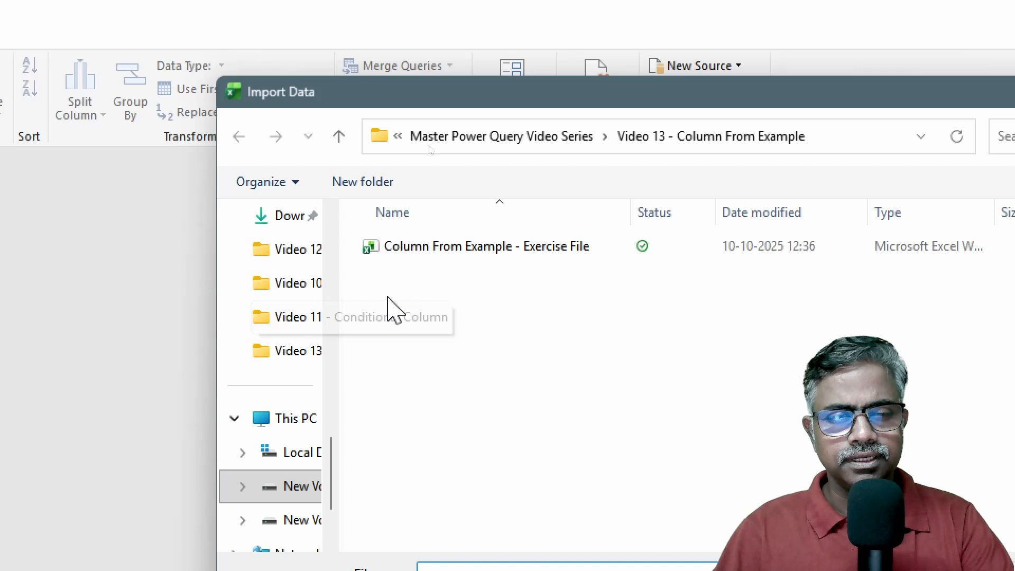
{"action": "left_click", "coordinate": [436, 252]}
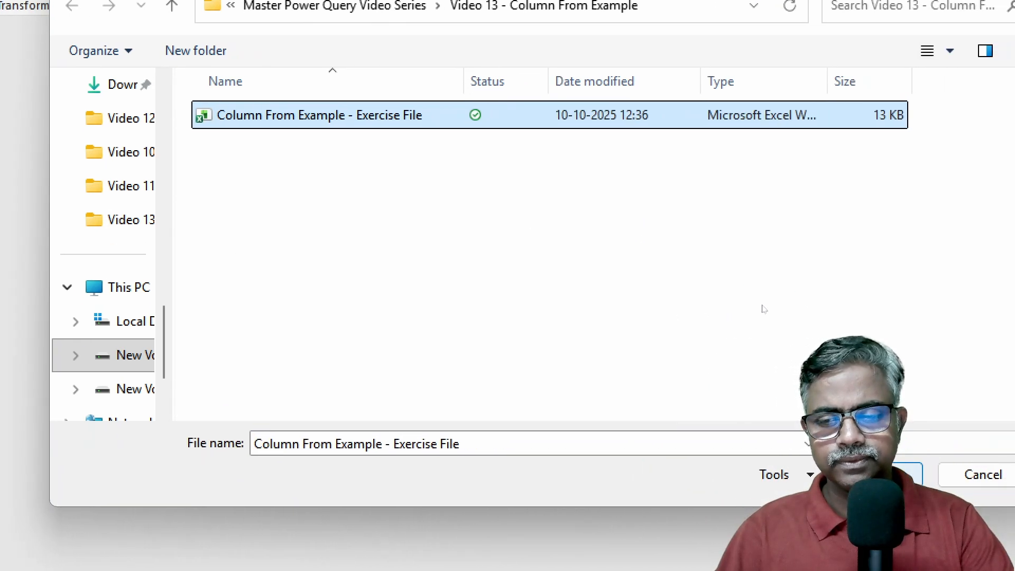
{"action": "left_click", "coordinate": [888, 478]}
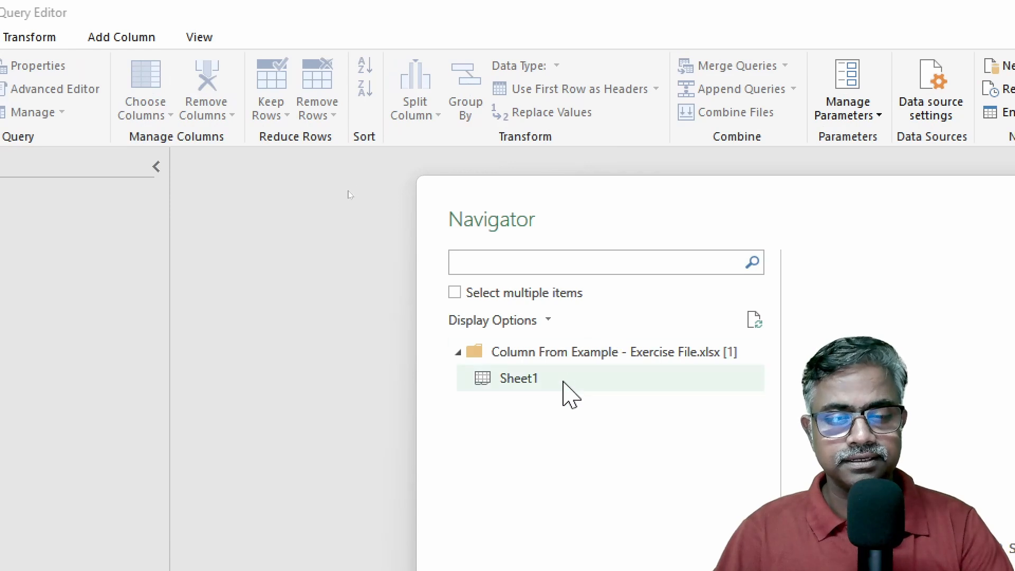
{"action": "left_click", "coordinate": [591, 380]}
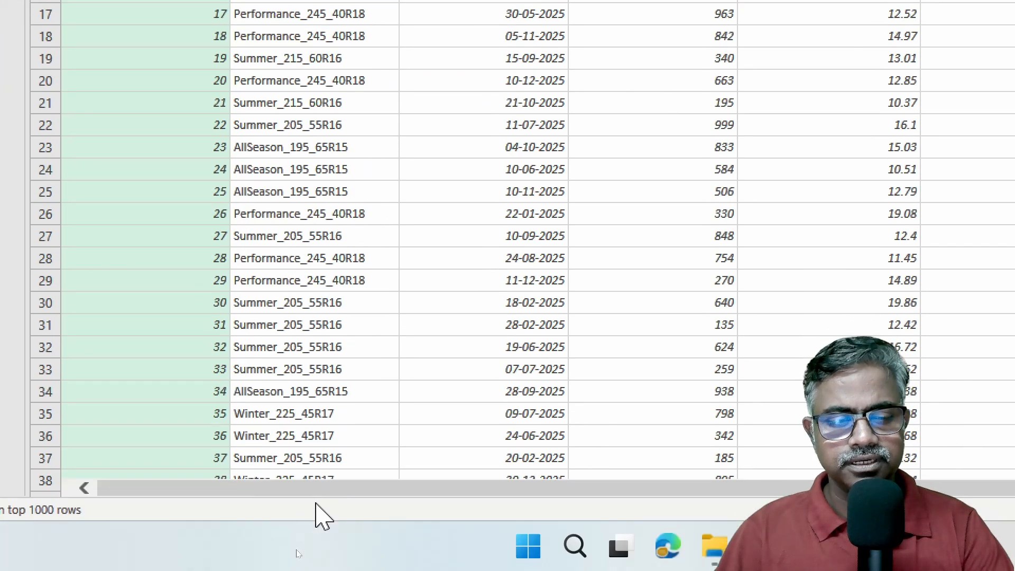
- Add a column from examples based on the selected Tyre_Model column, giving Summer as the first row's example
{"action": "left_click", "coordinate": [339, 478]}
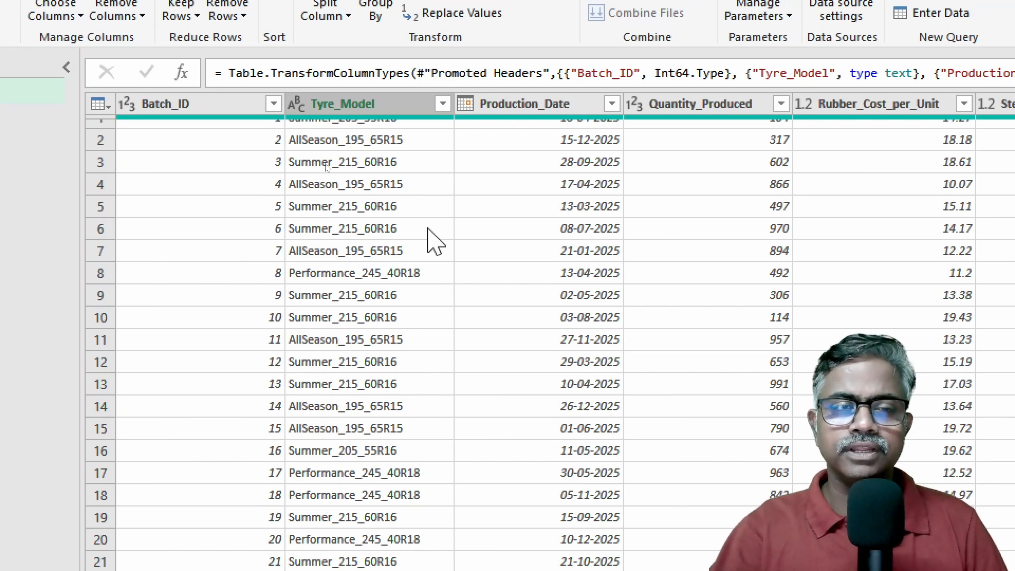
{"action": "scroll", "coordinate": [372, 177], "scroll_direction": "up", "scroll_amount": 1}
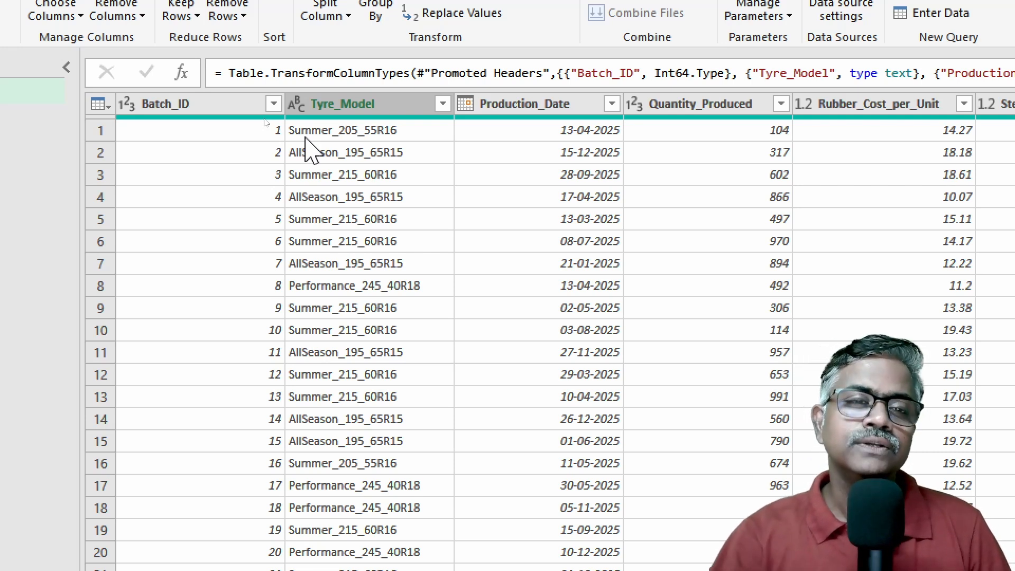
{"action": "left_click", "coordinate": [350, 103]}
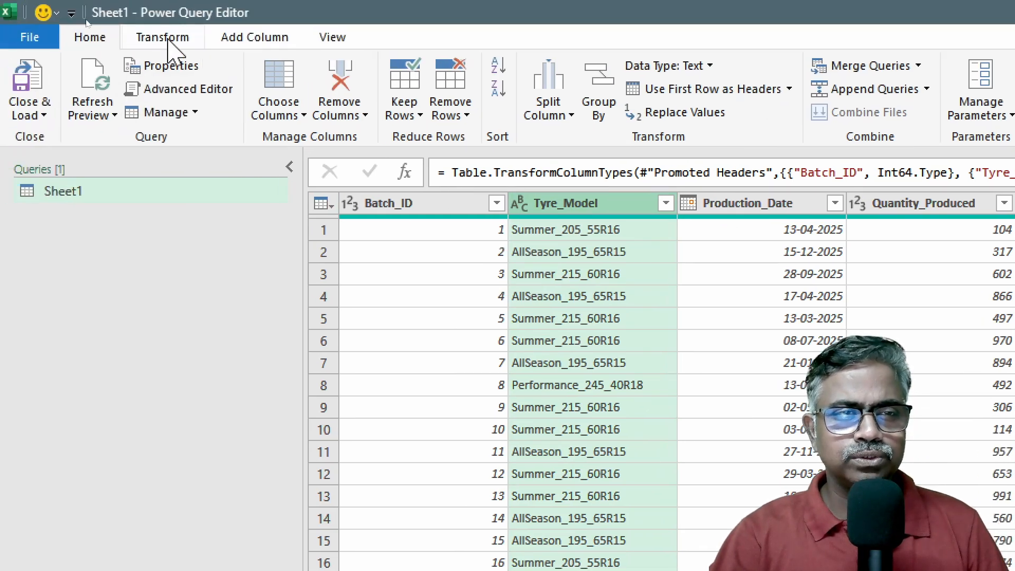
{"action": "left_click", "coordinate": [232, 38]}
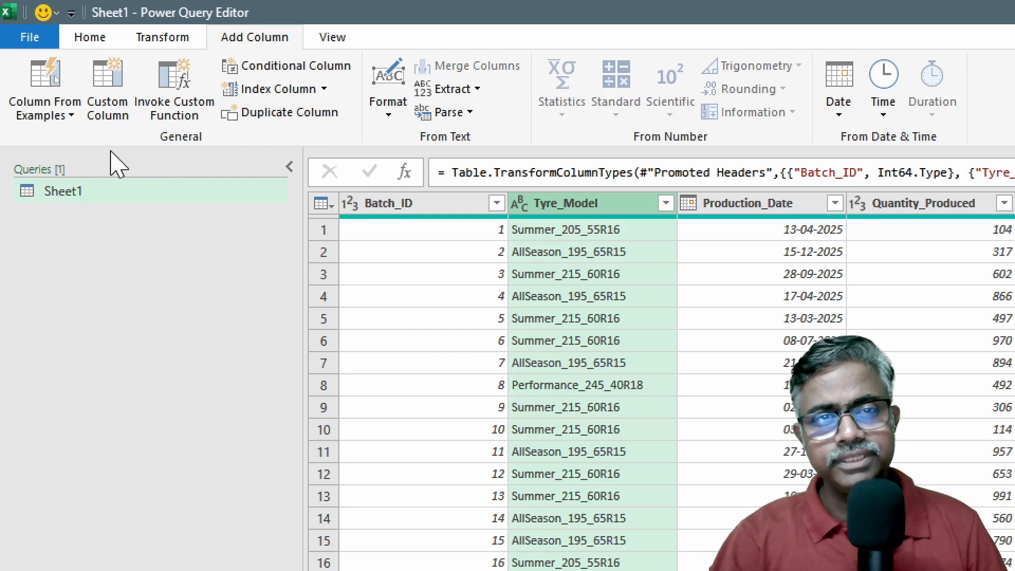
{"action": "left_click", "coordinate": [70, 115]}
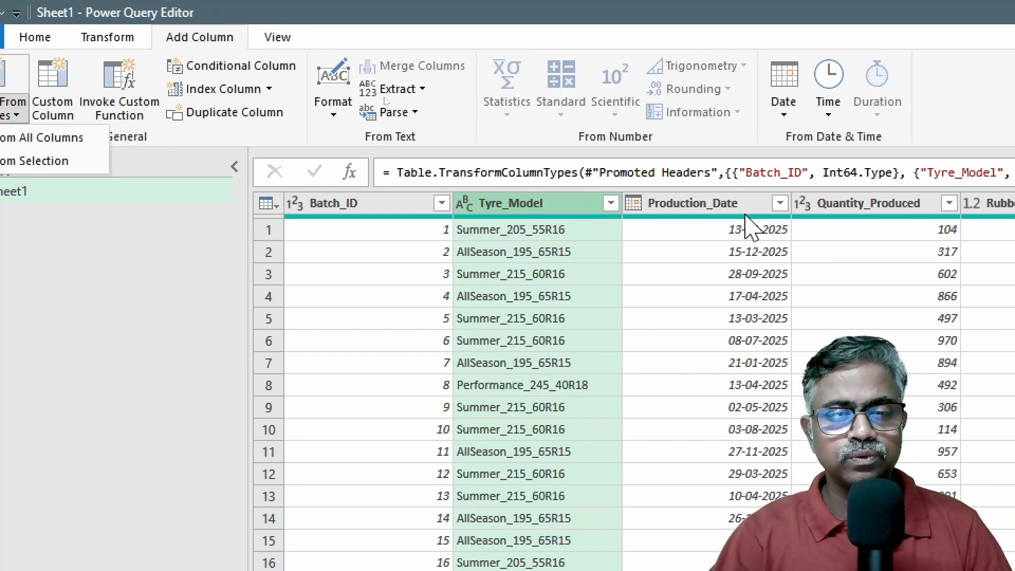
{"action": "left_click", "coordinate": [60, 168]}
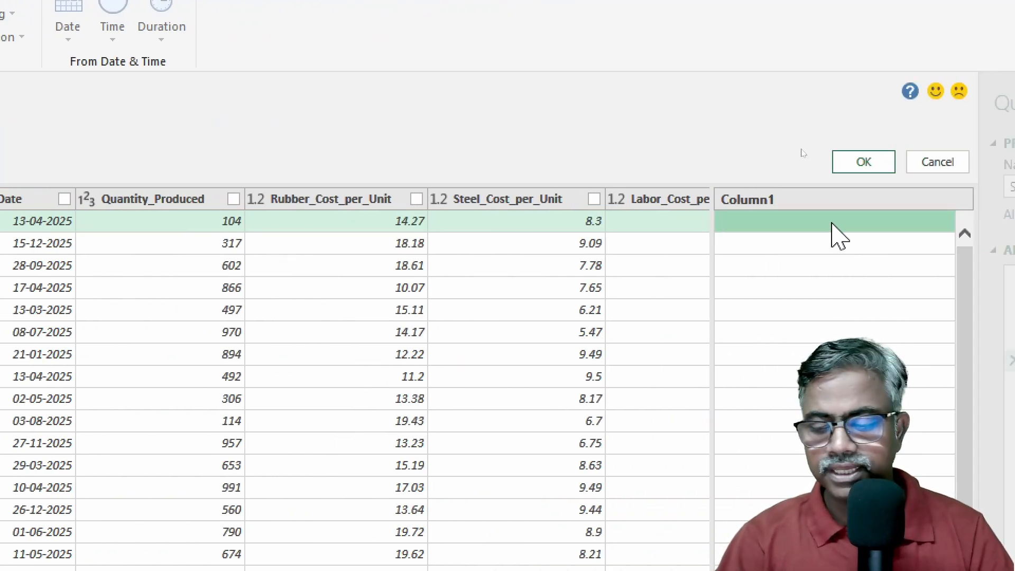
{"action": "type", "text": "S"}
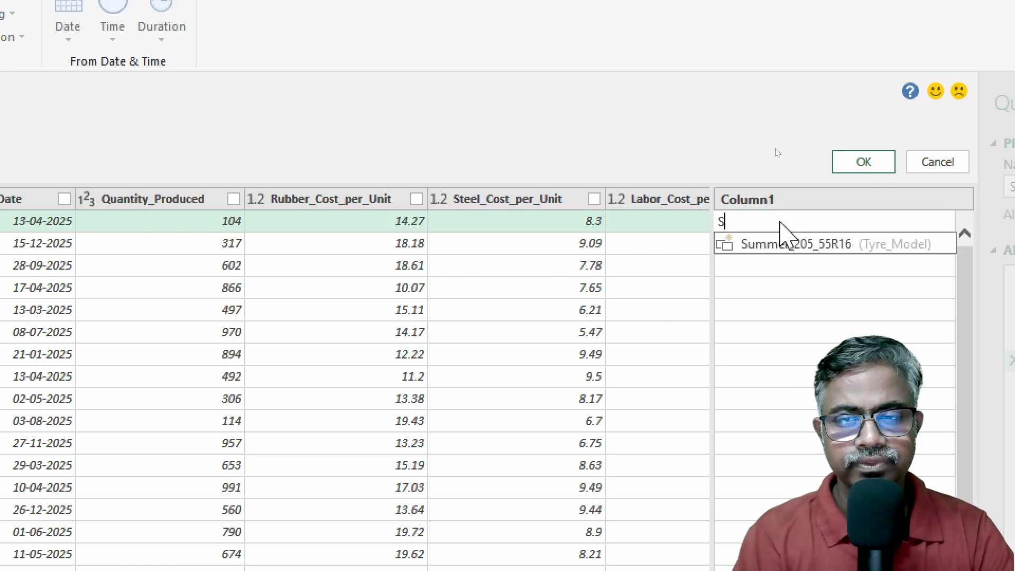
{"action": "type", "text": "ummer"}
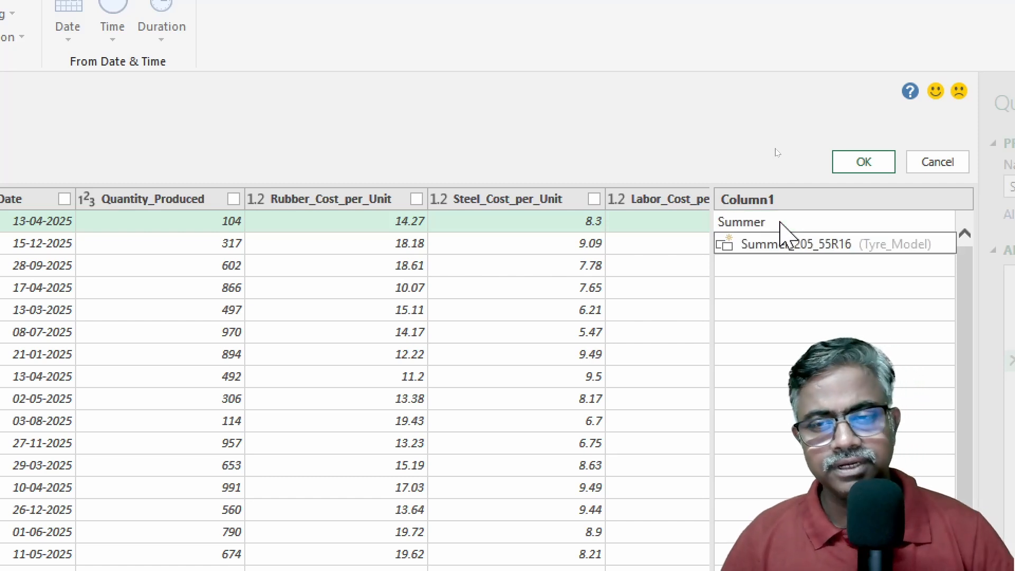
{"action": "key", "text": "Return"}
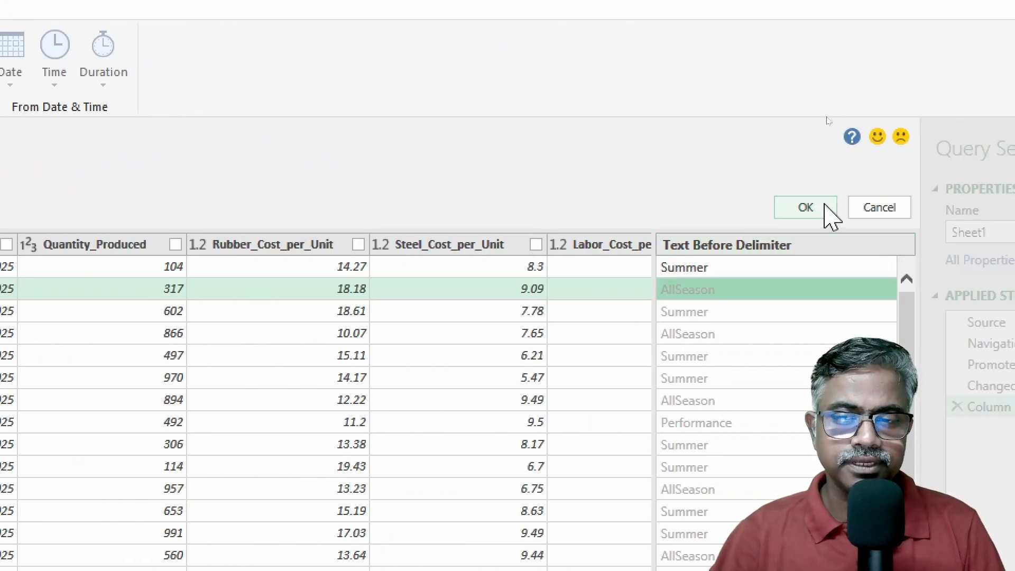
{"action": "left_click", "coordinate": [827, 213]}
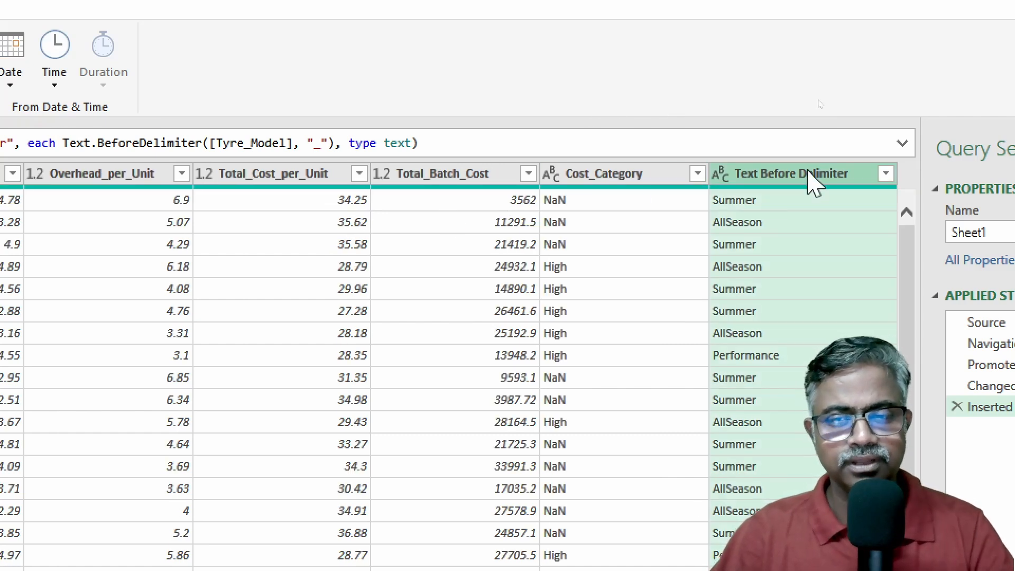
- Rename the new Text Before Delimiter column as Seasons
{"action": "double_click", "coordinate": [810, 174]}
{"action": "type", "text": "Seasons"}
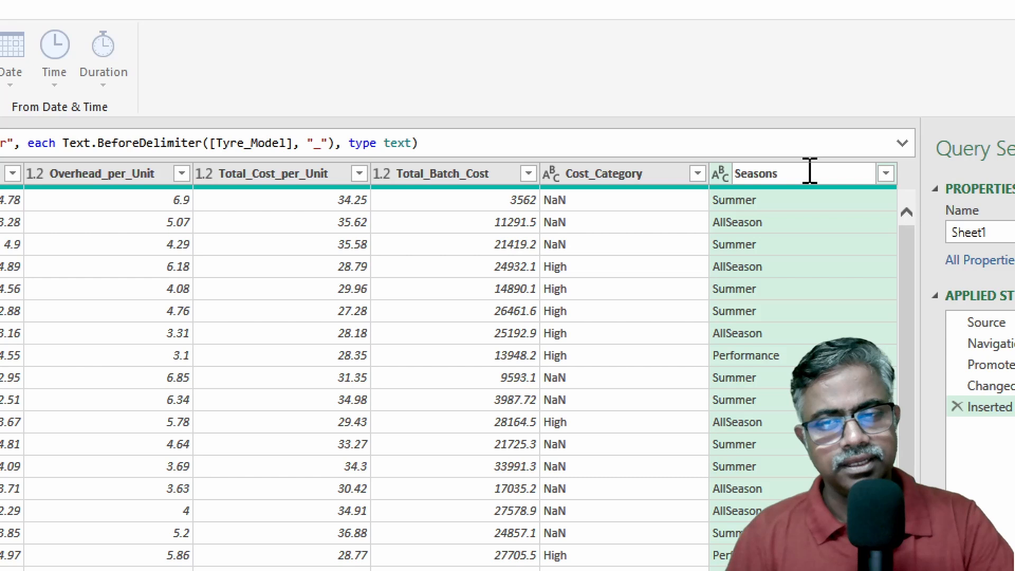
{"action": "key", "text": "Return"}
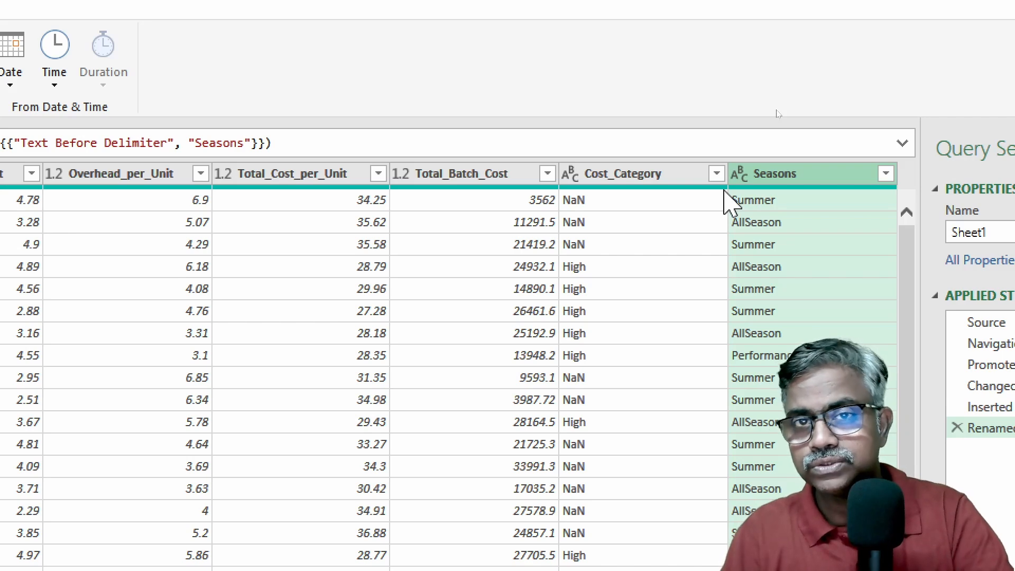
- Add a column from examples based on Cost_Category, with LOW for NaN in row 1 and HIGH for High in row 4
{"action": "left_click", "coordinate": [641, 180]}
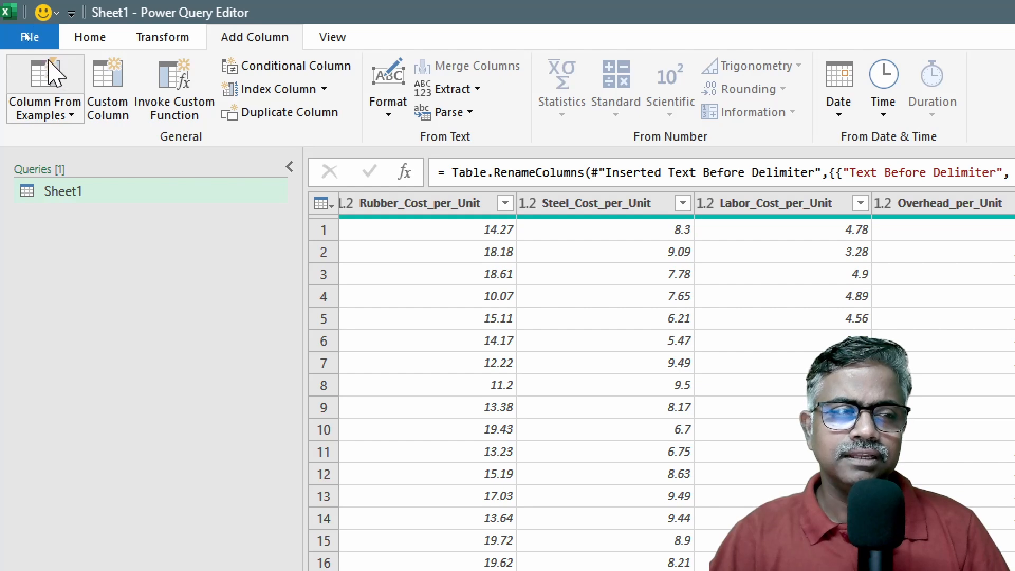
{"action": "left_click", "coordinate": [64, 114]}
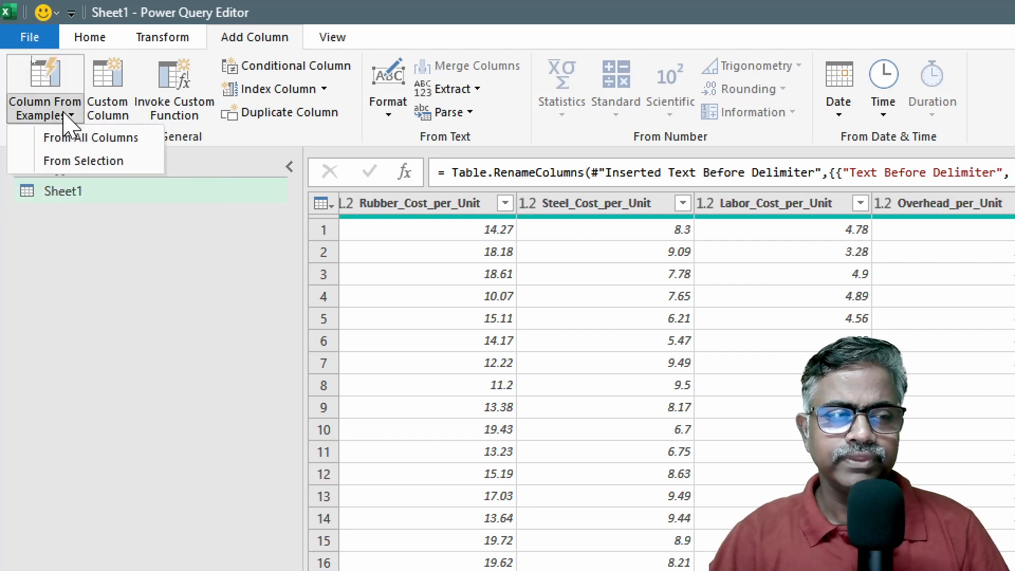
{"action": "left_click", "coordinate": [95, 162]}
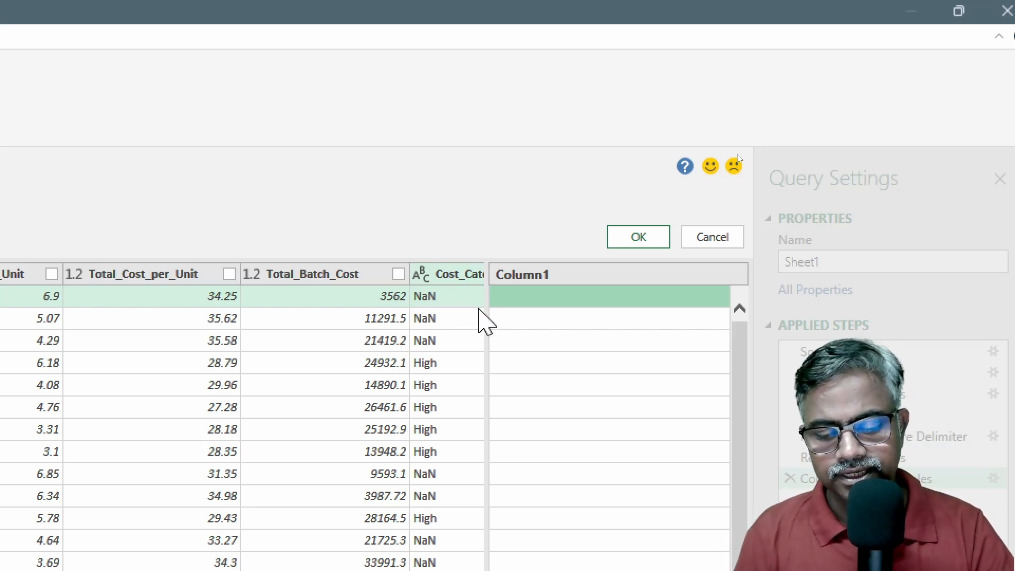
{"action": "type", "text": "LOW"}
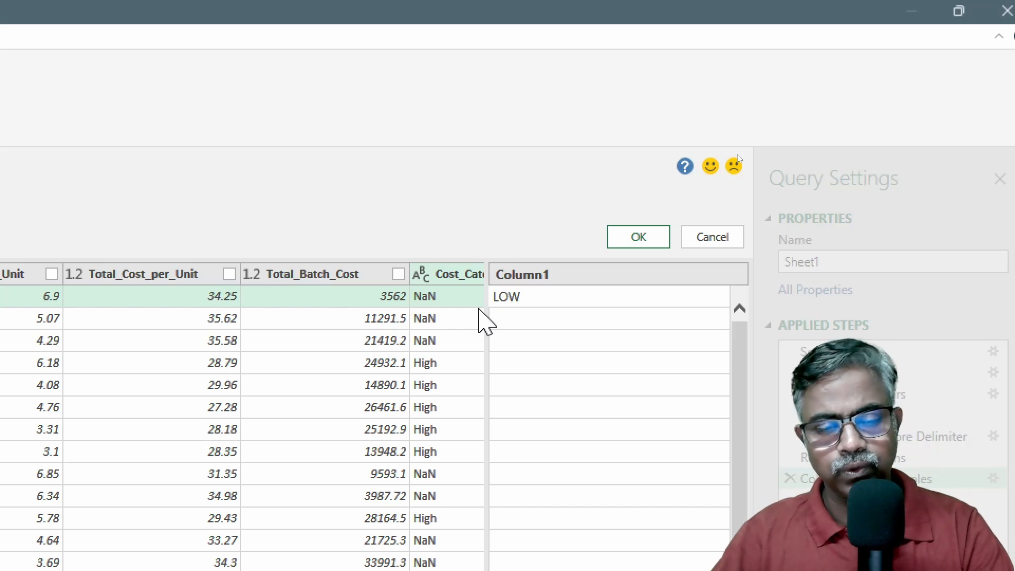
{"action": "key", "text": "Return"}
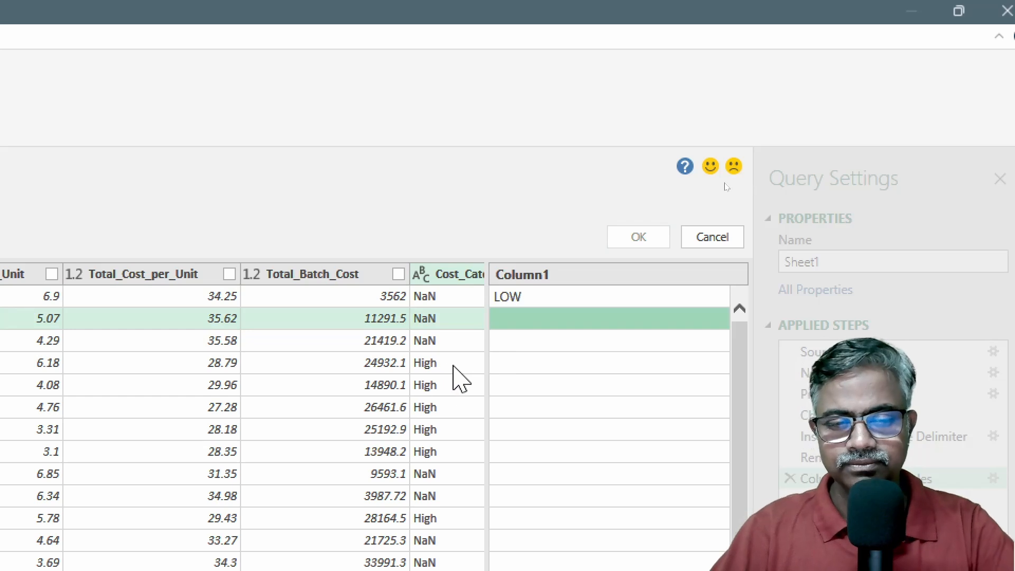
{"action": "left_click", "coordinate": [511, 365]}
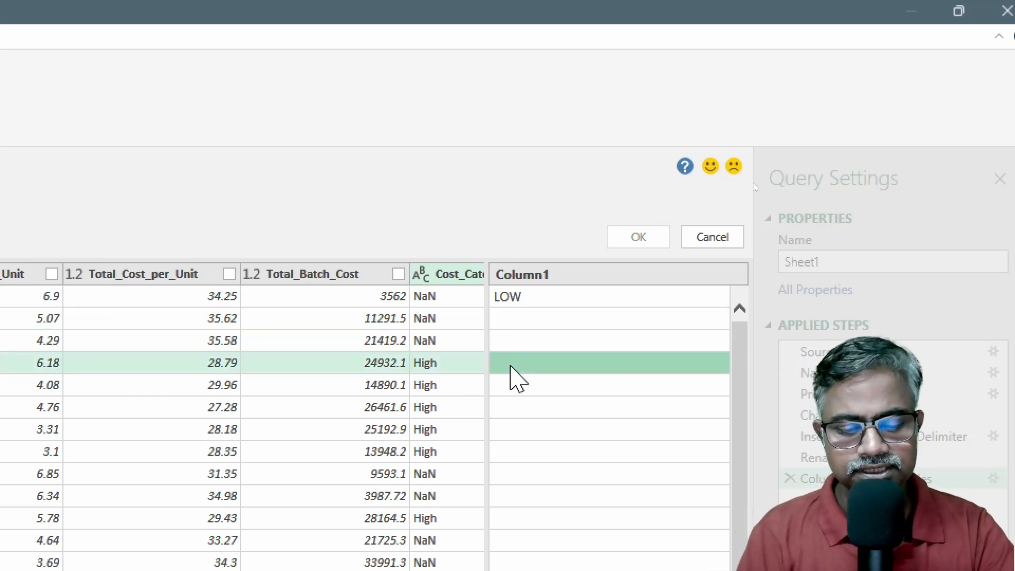
{"action": "type", "text": "HIGH"}
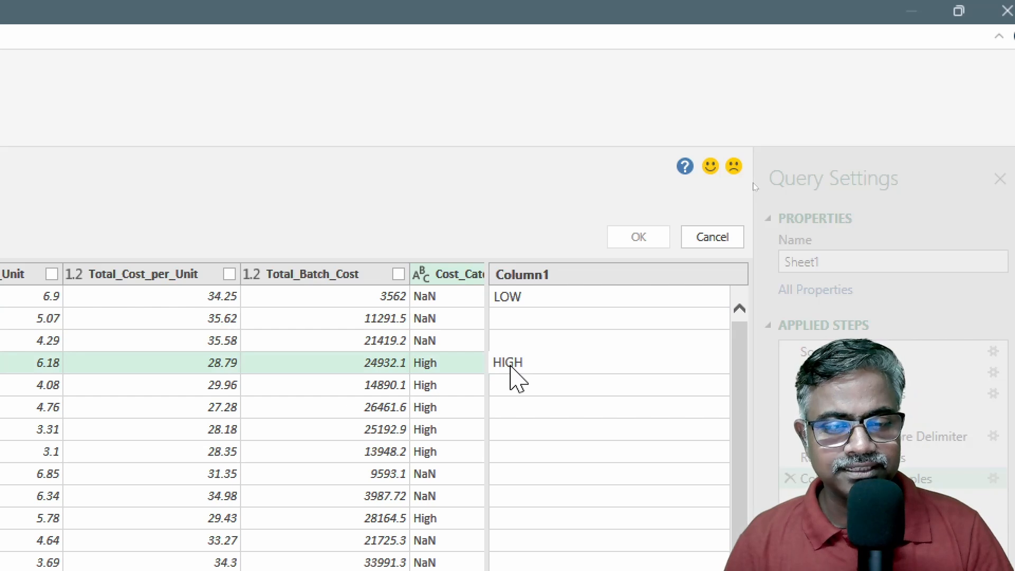
{"action": "key", "text": "Return"}
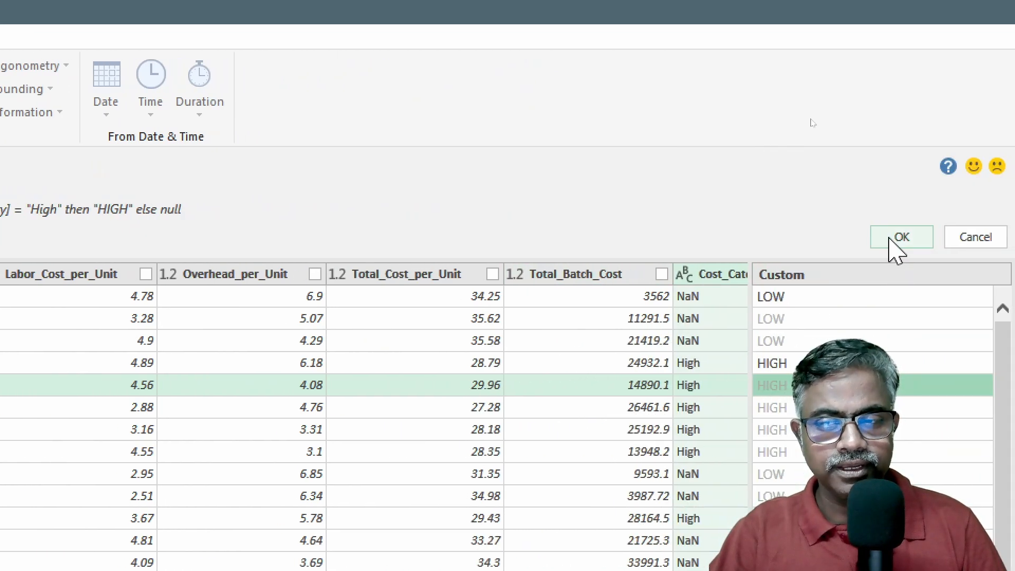
{"action": "left_click", "coordinate": [890, 239]}
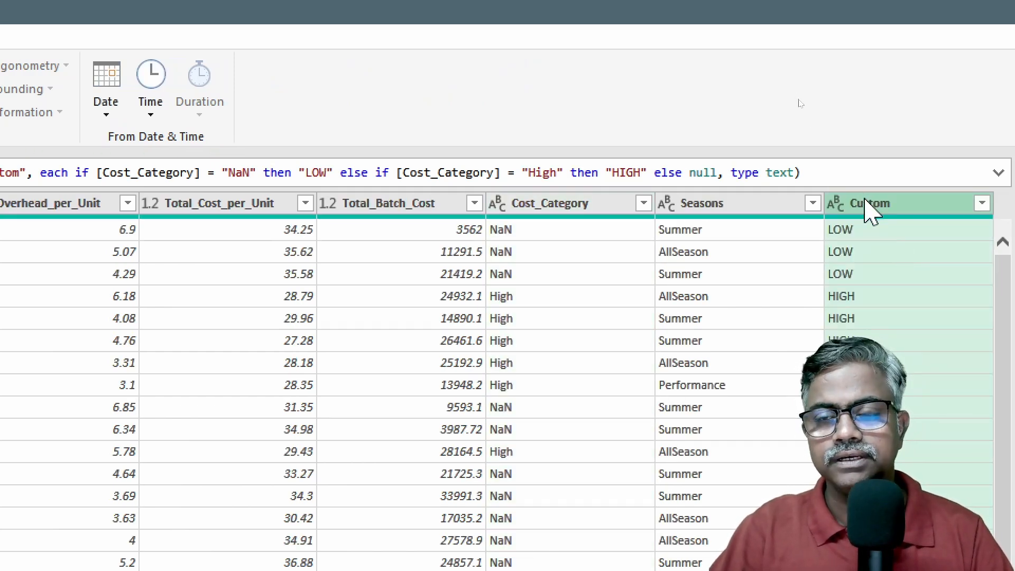
- Rename the new Custom column as Category Revised
{"action": "double_click", "coordinate": [869, 204]}
{"action": "type", "text": "Categoru"}
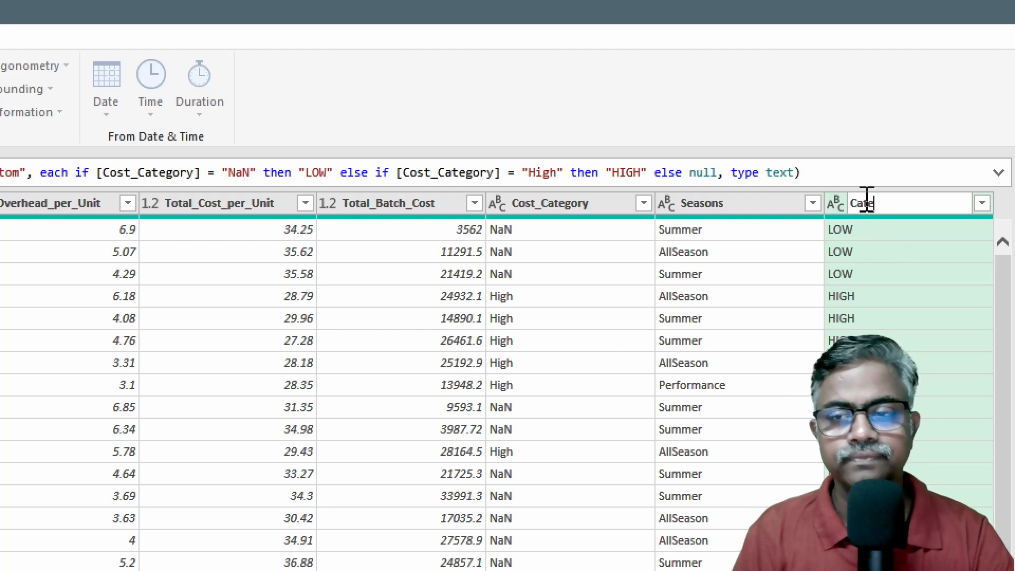
{"action": "key", "text": "BackSpace"}
{"action": "key", "text": "BackSpace"}
{"action": "type", "text": "y"}
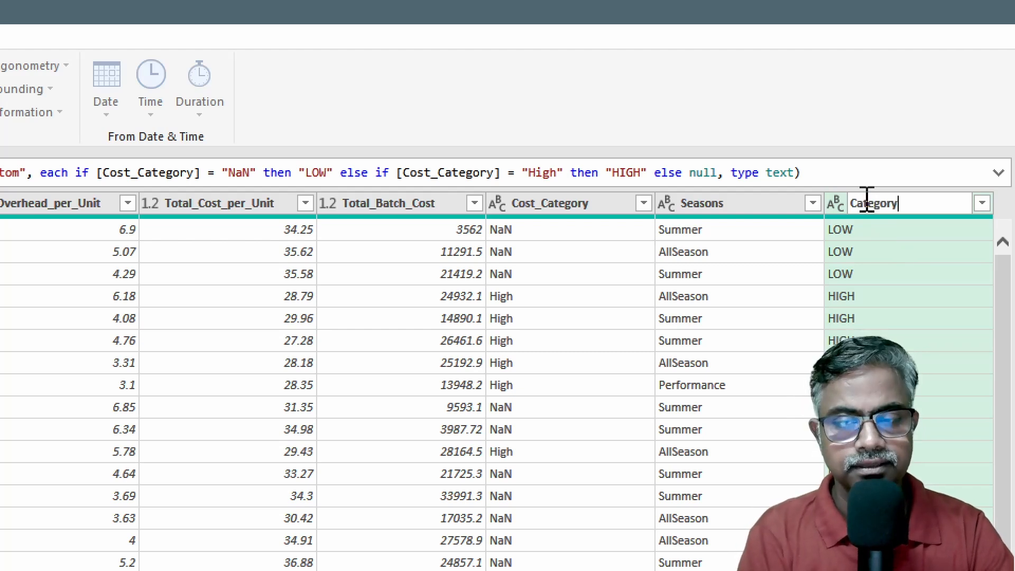
{"action": "type", "text": " Revised"}
{"action": "key", "text": "Return"}
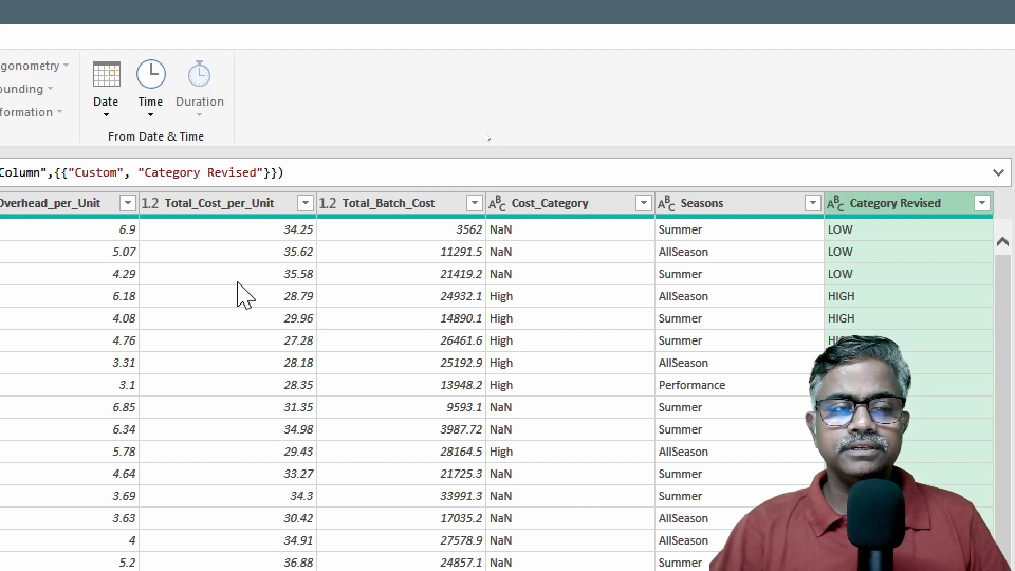
- Start a column from examples based on Total_Cost_per_Unit, giving HIGH as the example for rows 1 and 2
{"action": "left_click", "coordinate": [238, 204]}
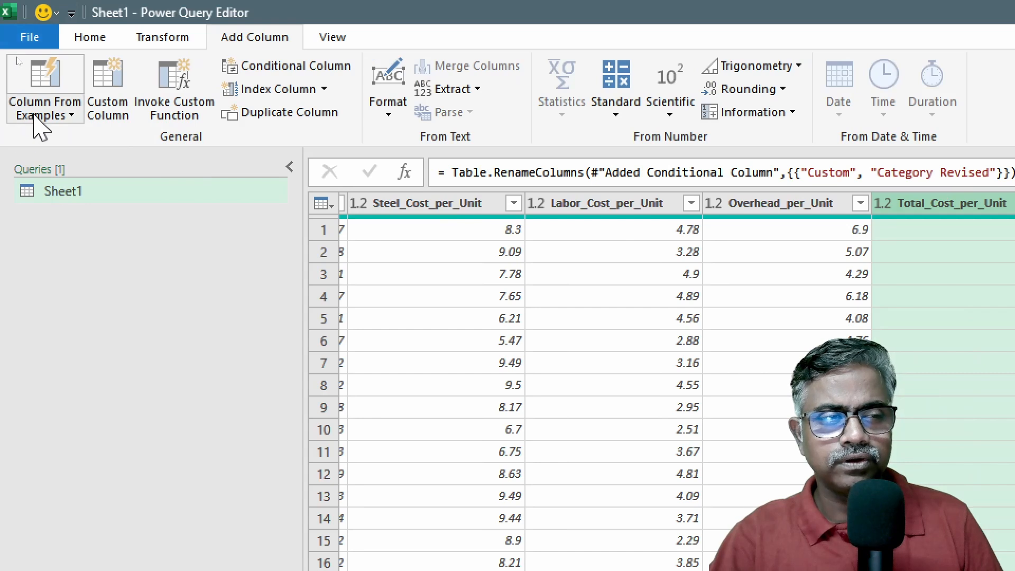
{"action": "left_click", "coordinate": [35, 116]}
{"action": "left_click", "coordinate": [84, 161]}
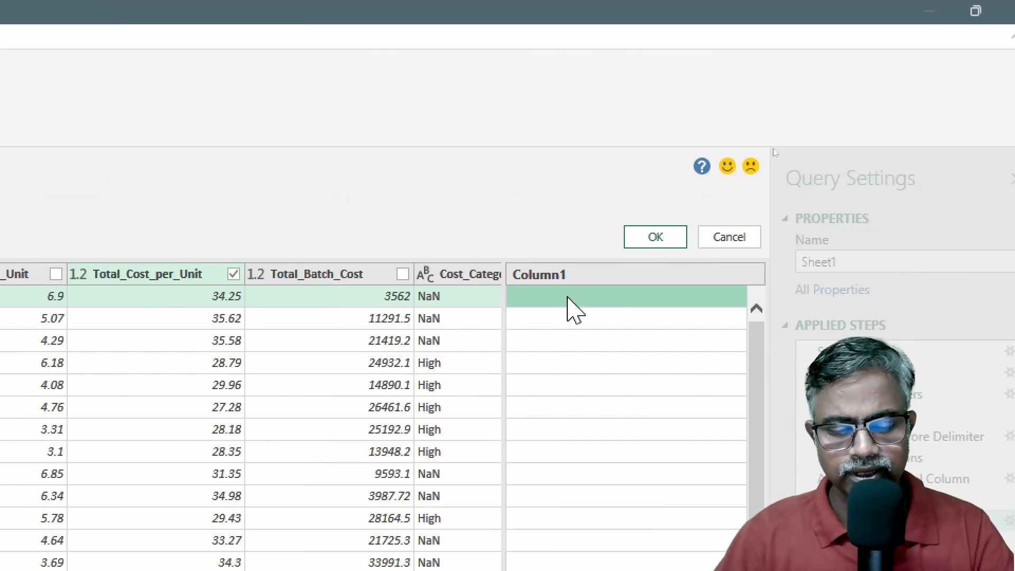
{"action": "left_click", "coordinate": [569, 297]}
{"action": "type", "text": "high"}
{"action": "key", "text": "BackSpace"}
{"action": "key", "text": "BackSpace"}
{"action": "key", "text": "BackSpace"}
{"action": "key", "text": "BackSpace"}
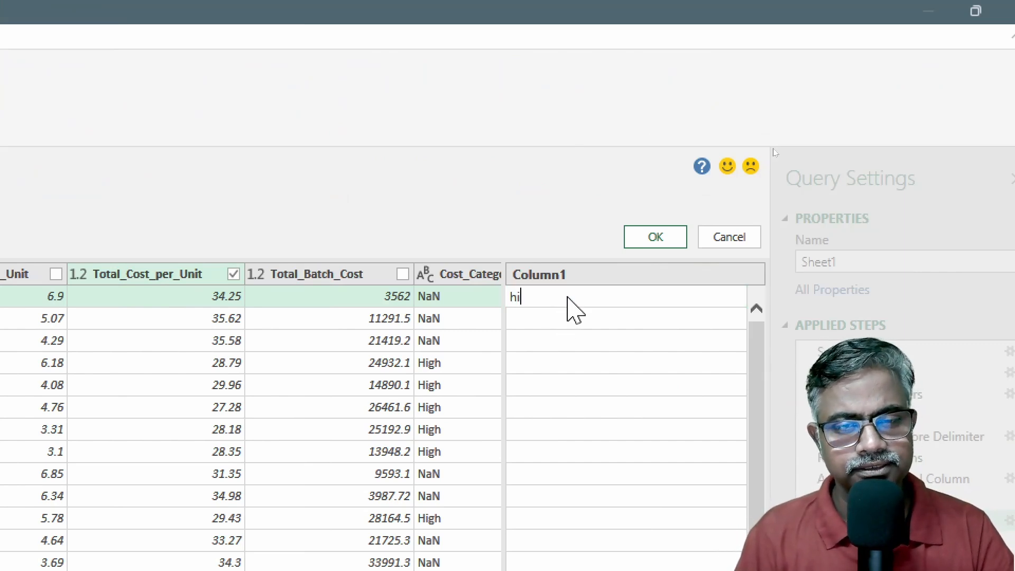
{"action": "type", "text": "HIGH"}
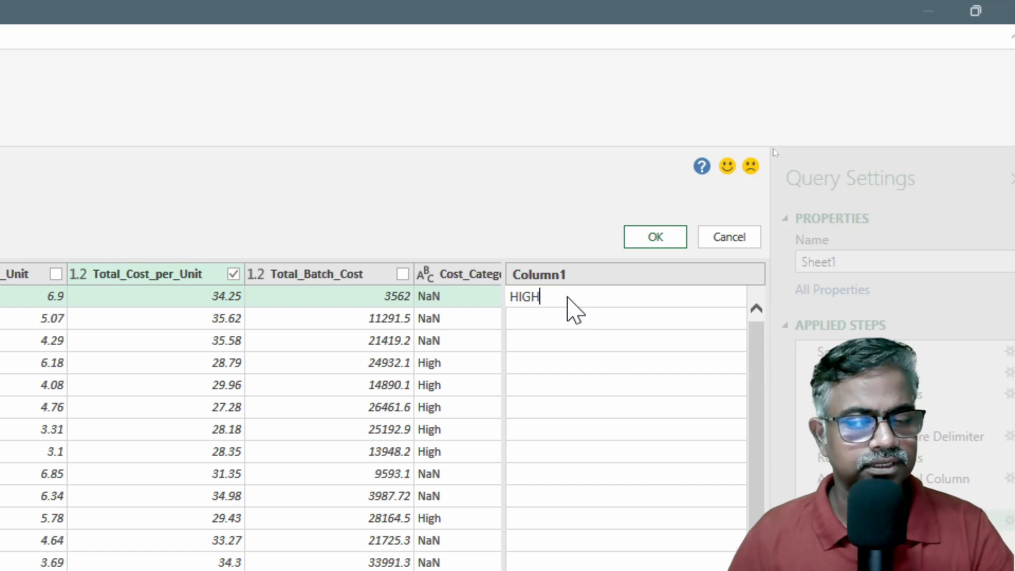
{"action": "key", "text": "Return"}
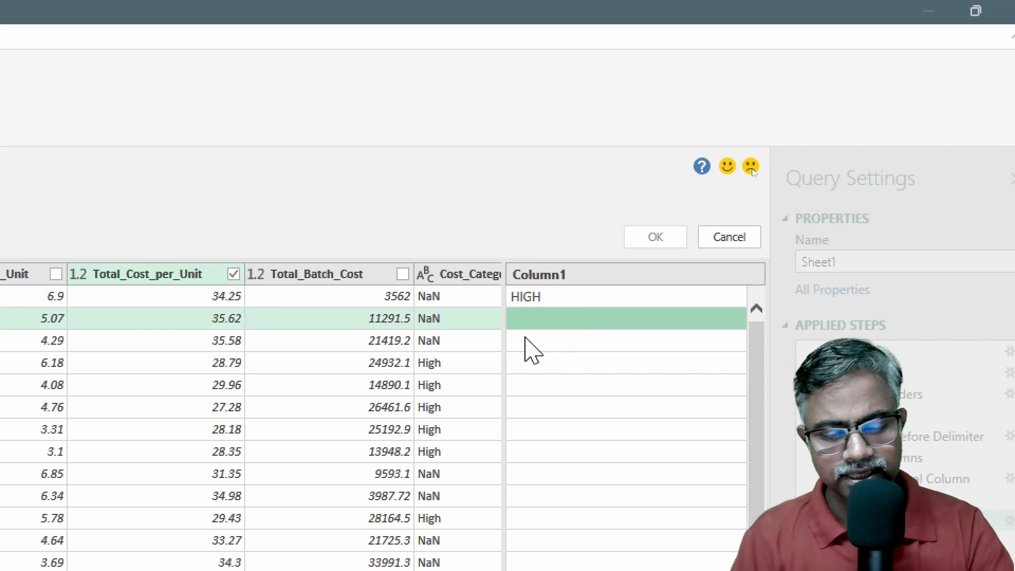
{"action": "type", "text": "HIGH"}
{"action": "key", "text": "Return"}
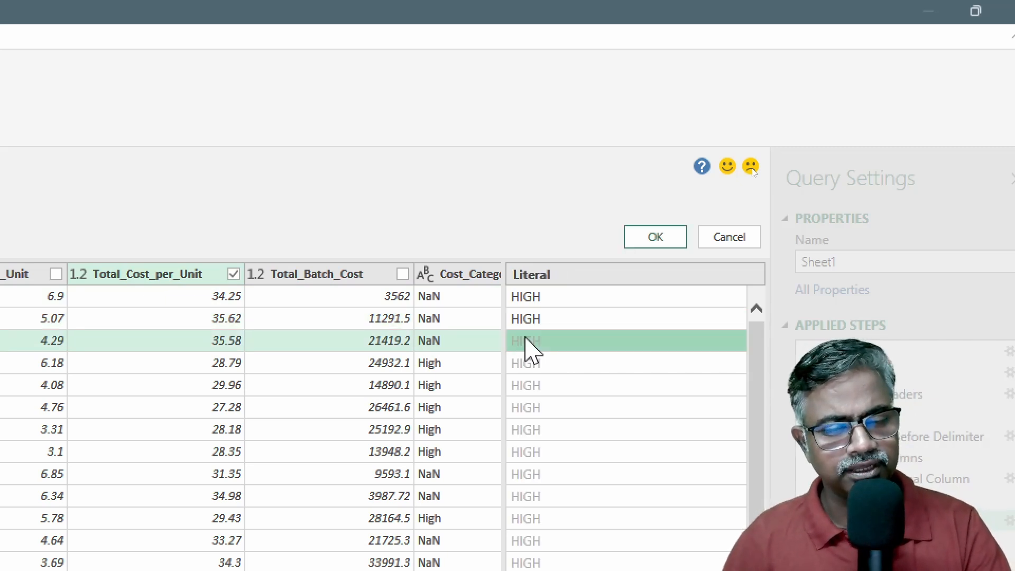
- Give LOW as the example for row 4 (unit cost 28.79) and HIGH for row 9 (31.35)
{"action": "left_click", "coordinate": [550, 364]}
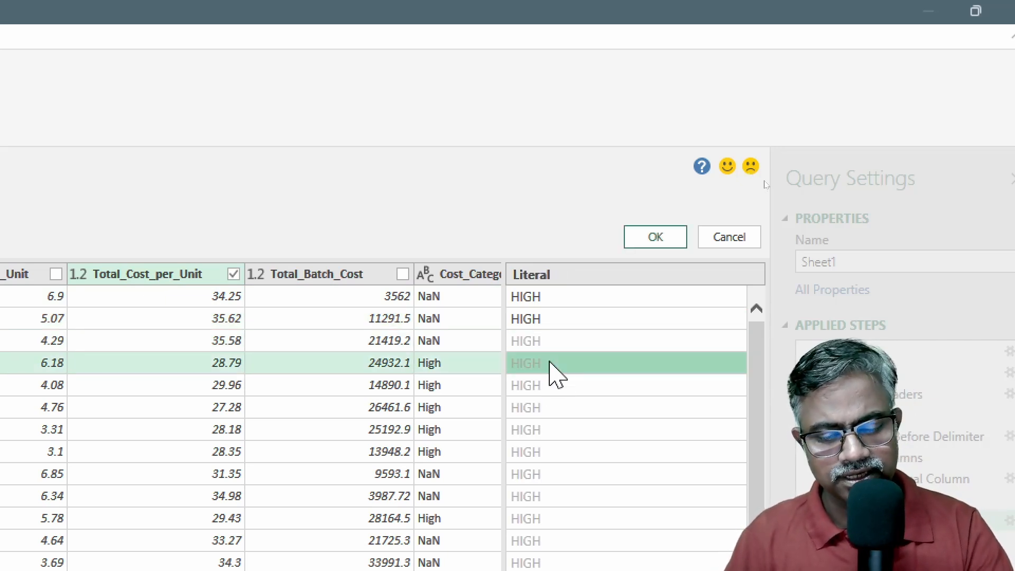
{"action": "type", "text": "LOW"}
{"action": "key", "text": "Return"}
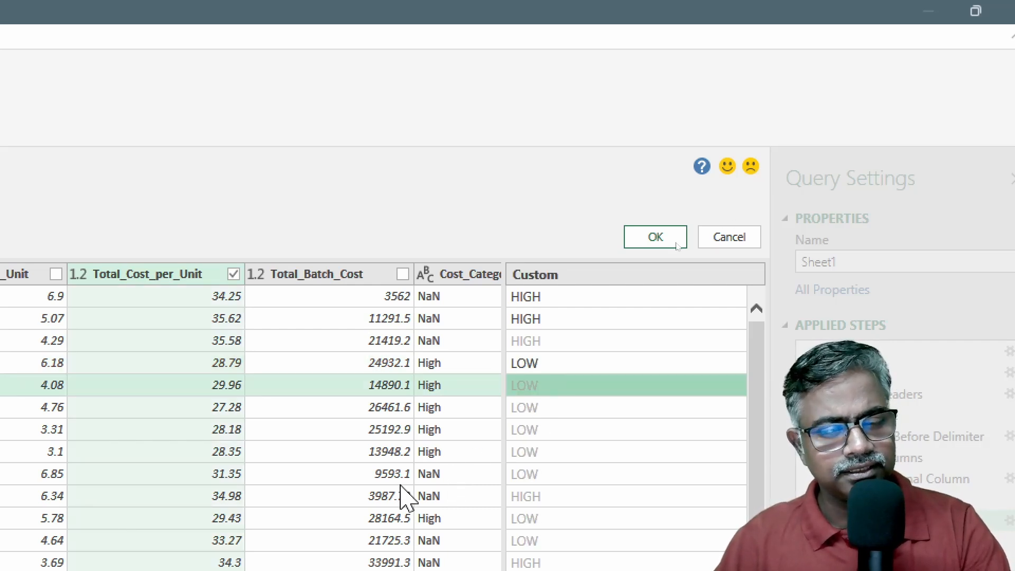
{"action": "left_click", "coordinate": [541, 474]}
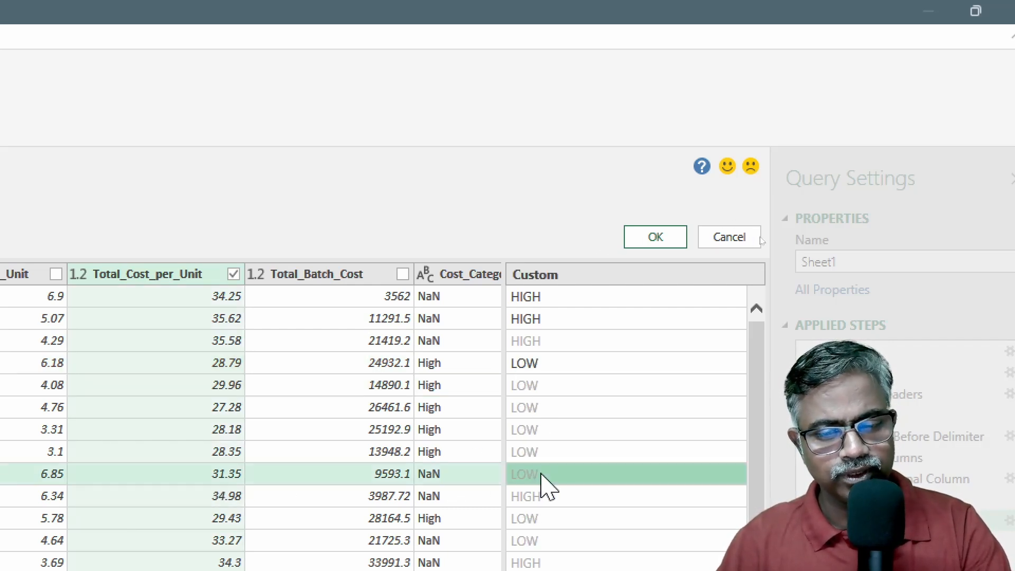
{"action": "type", "text": "HIGH"}
{"action": "key", "text": "Return"}
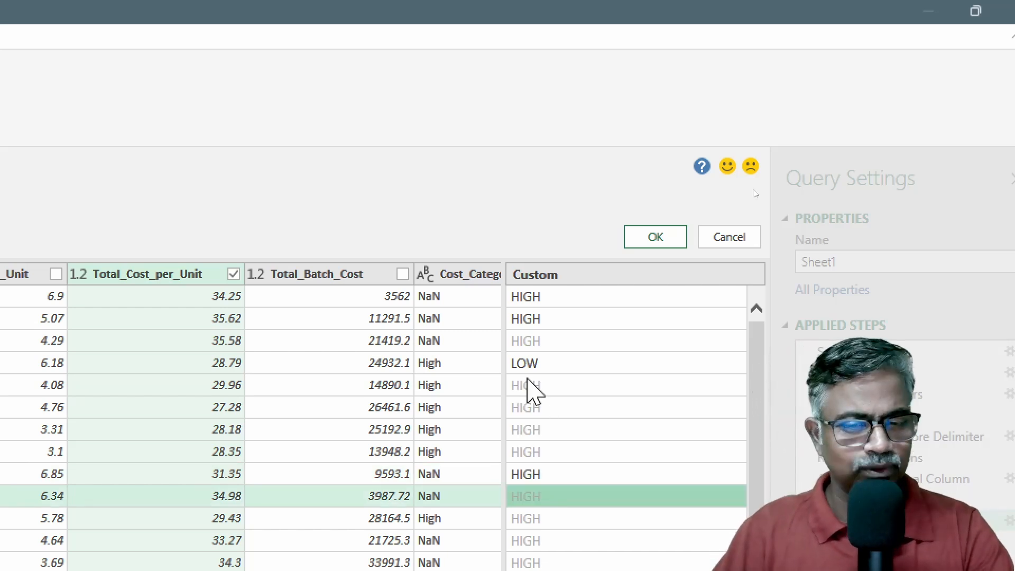
- Give LOW as the example for row 5 (unit cost 29.96) and HIGH for row 14 (30.42)
{"action": "left_click", "coordinate": [527, 388]}
{"action": "type", "text": "LOW"}
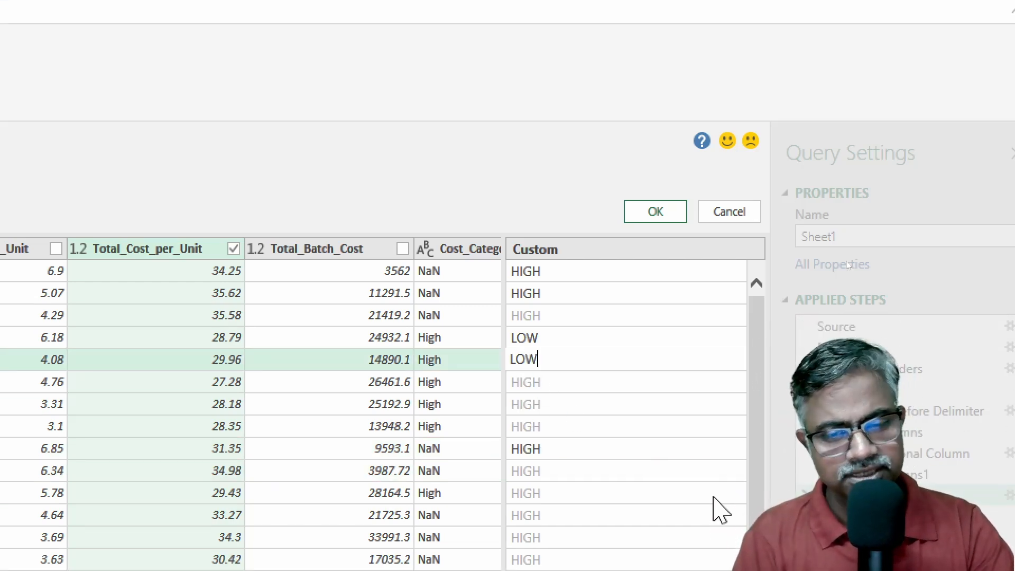
{"action": "key", "text": "Return"}
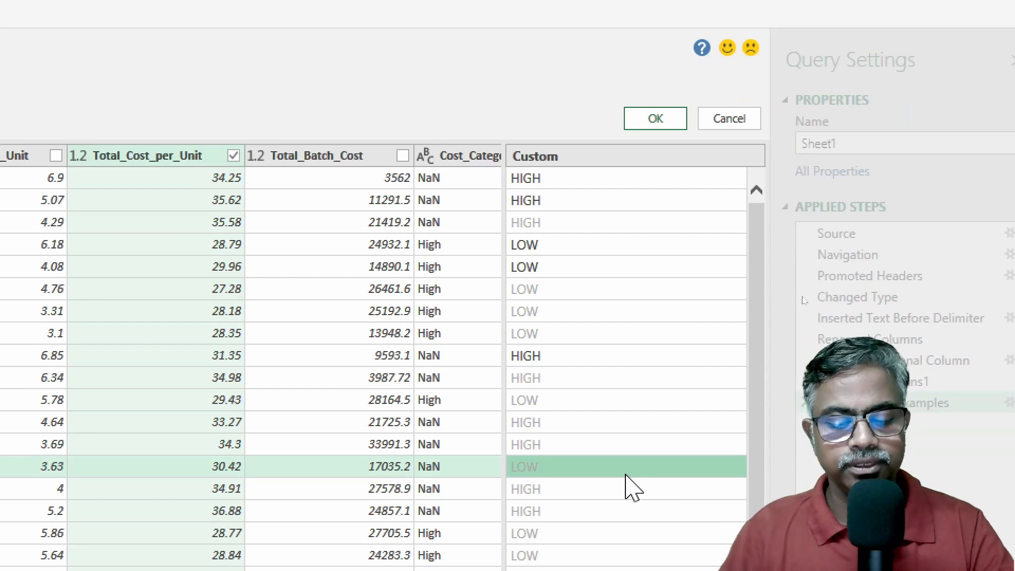
{"action": "double_click", "coordinate": [626, 475]}
{"action": "type", "text": "HIGH"}
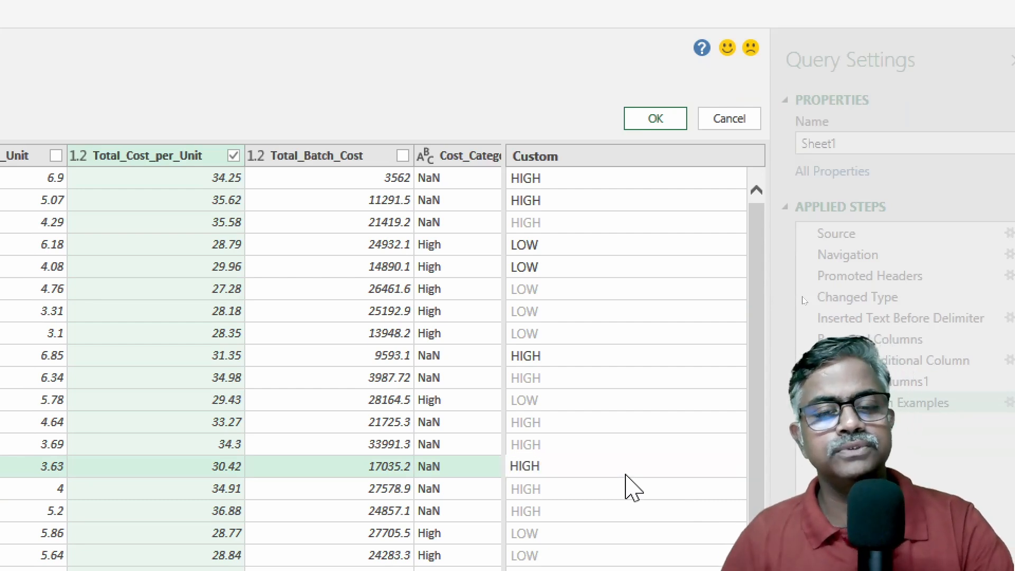
{"action": "key", "text": "Return"}
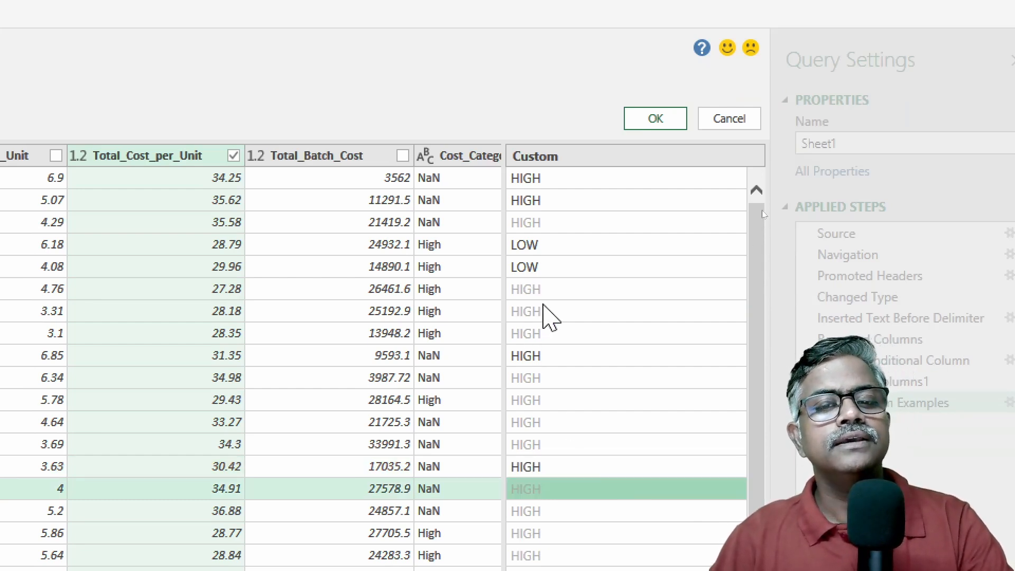
- Give LOW as the example for row 6 (unit cost 27.28) and review the suggested values down the column
{"action": "left_click", "coordinate": [548, 289]}
{"action": "type", "text": "LOW"}
{"action": "key", "text": "Return"}
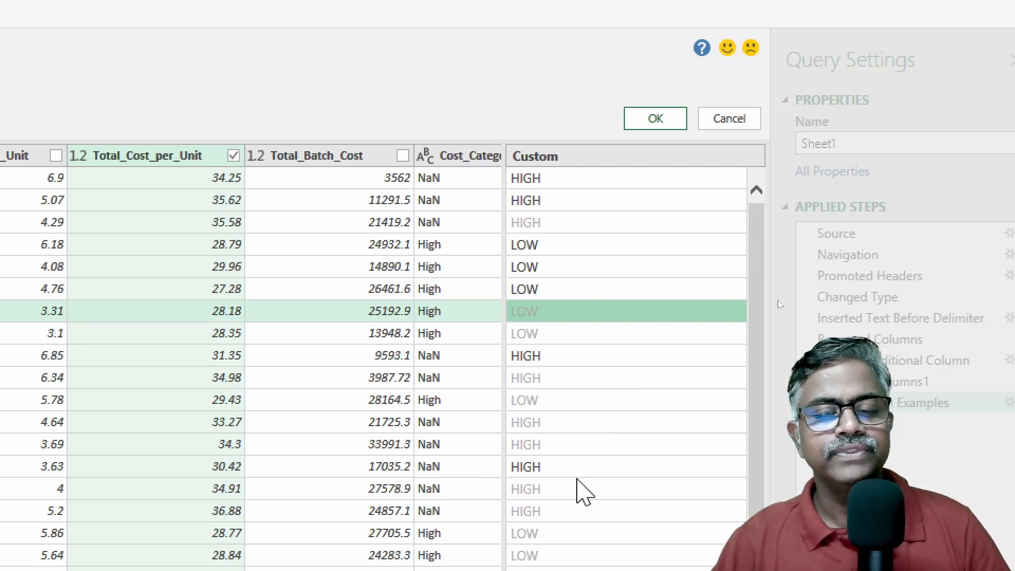
{"action": "scroll", "coordinate": [578, 487], "scroll_direction": "down", "scroll_amount": 3}
{"action": "scroll", "coordinate": [275, 468], "scroll_direction": "down", "scroll_amount": 2}
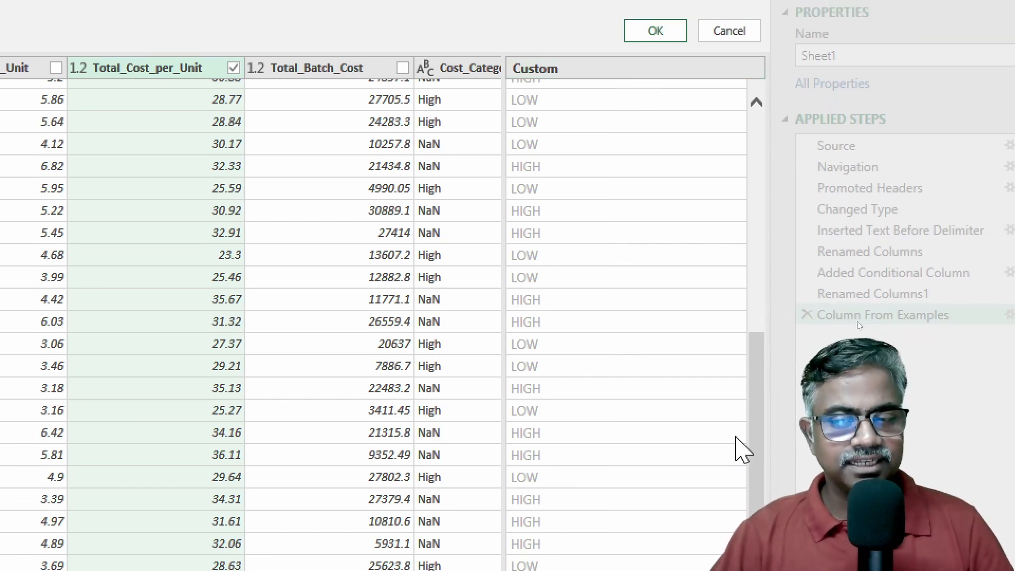
{"action": "left_click_drag", "start_coordinate": [755, 411], "coordinate": [782, 130]}
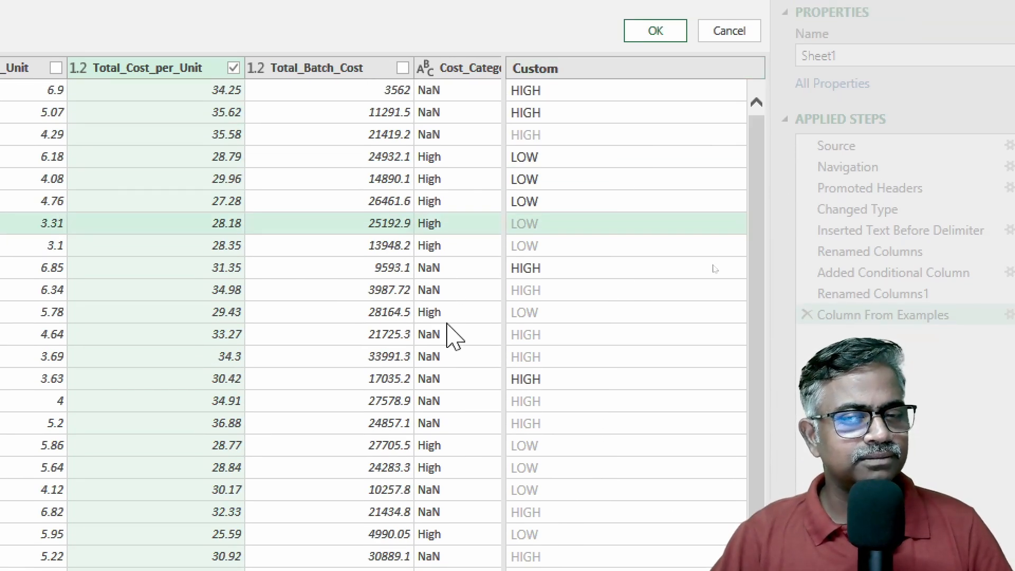